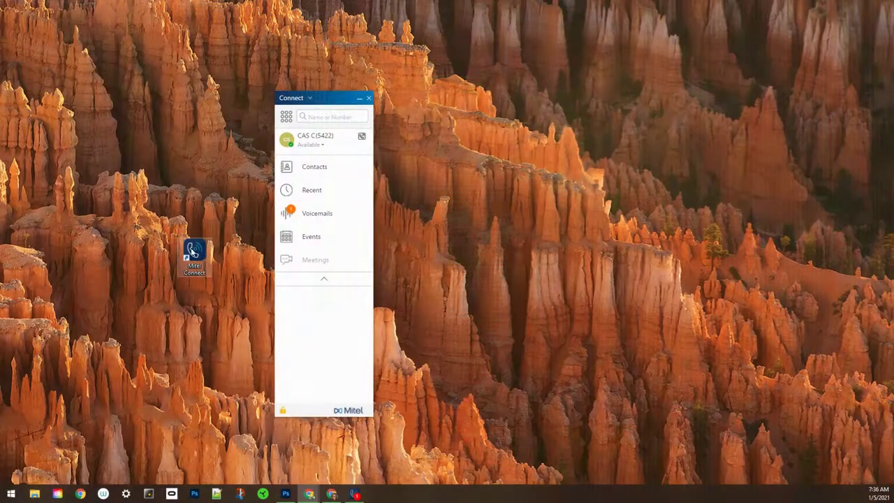
# Step: Open Voicemails, filter to the Unheard tab, then return to All to list all five messages
pyautogui.click(322, 218)
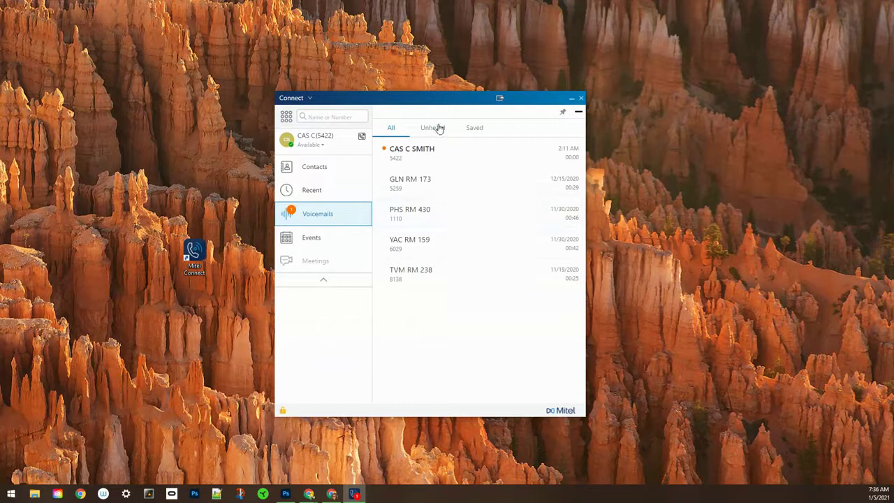
pyautogui.click(438, 129)
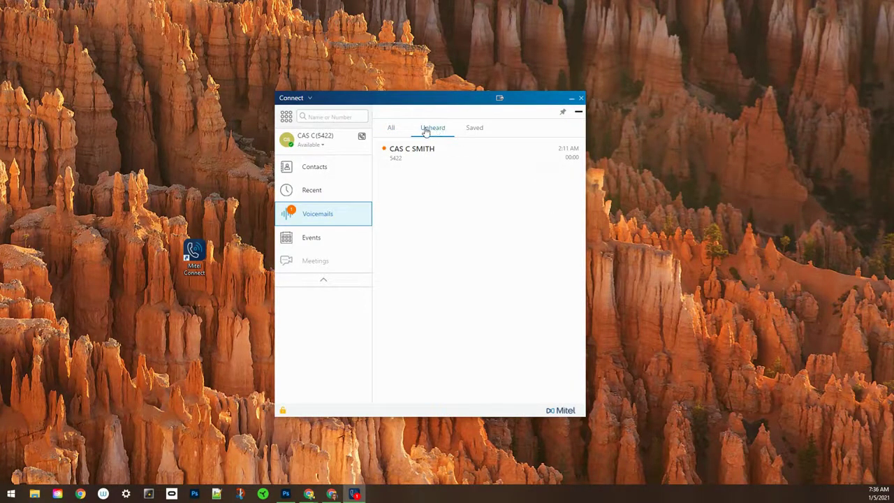
pyautogui.click(392, 130)
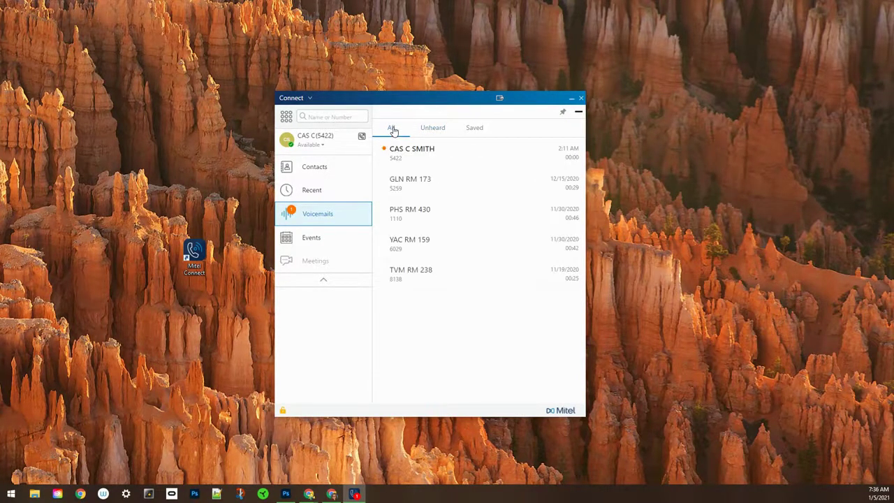
pyautogui.click(422, 155)
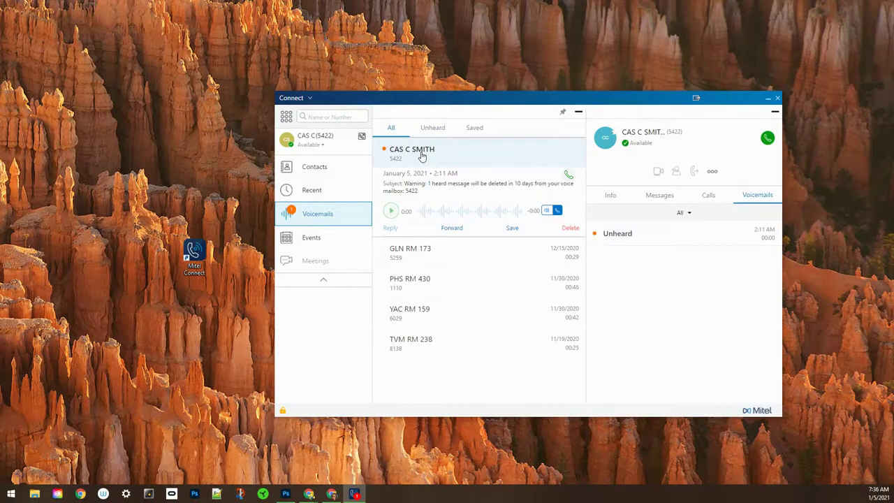
pyautogui.click(569, 229)
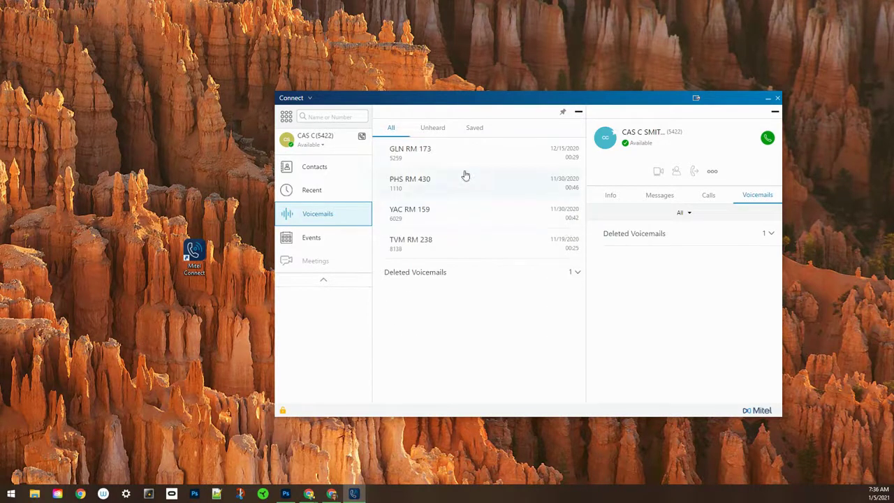
pyautogui.click(447, 160)
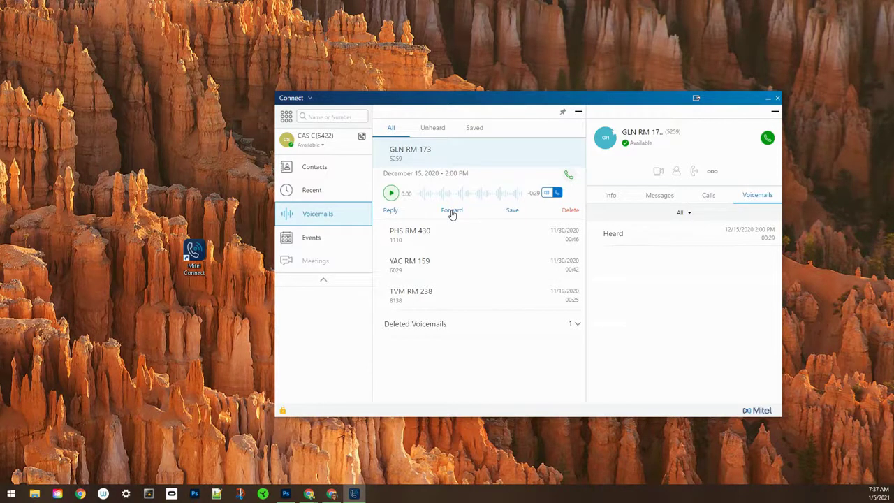
pyautogui.click(452, 211)
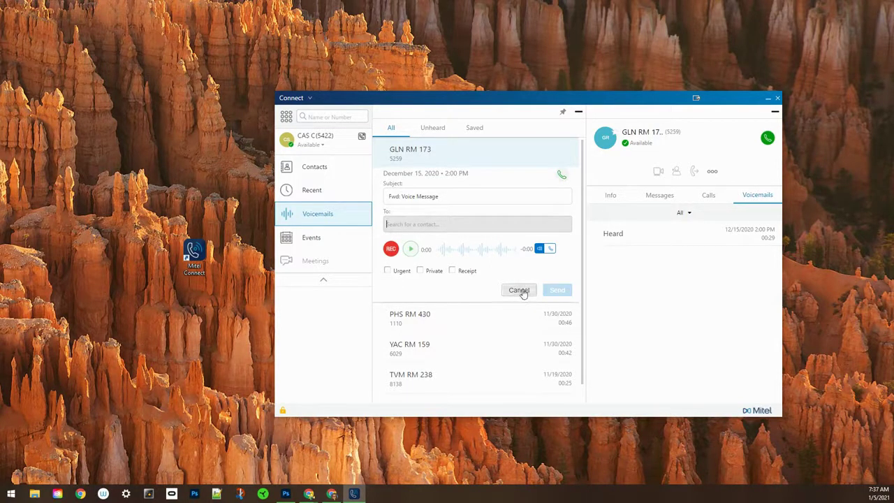
pyautogui.click(521, 291)
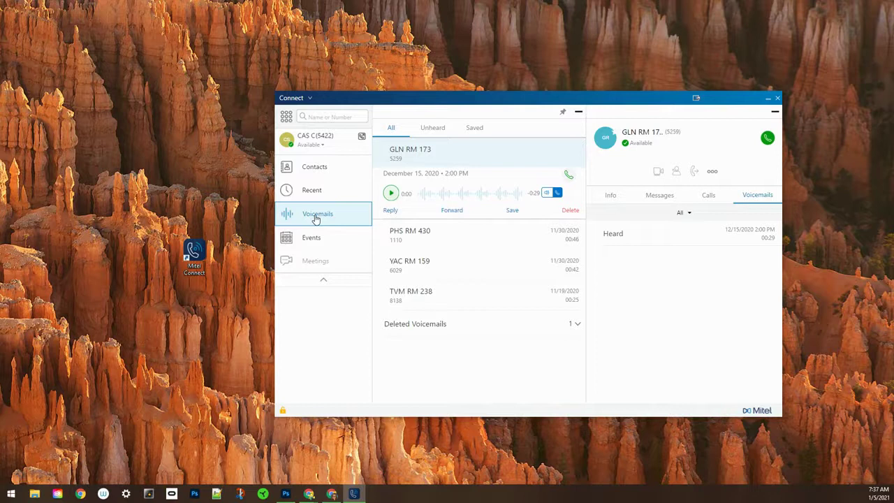
# Step: Collapse the contact and voicemail panes and open Settings from the Connect menu
pyautogui.click(776, 113)
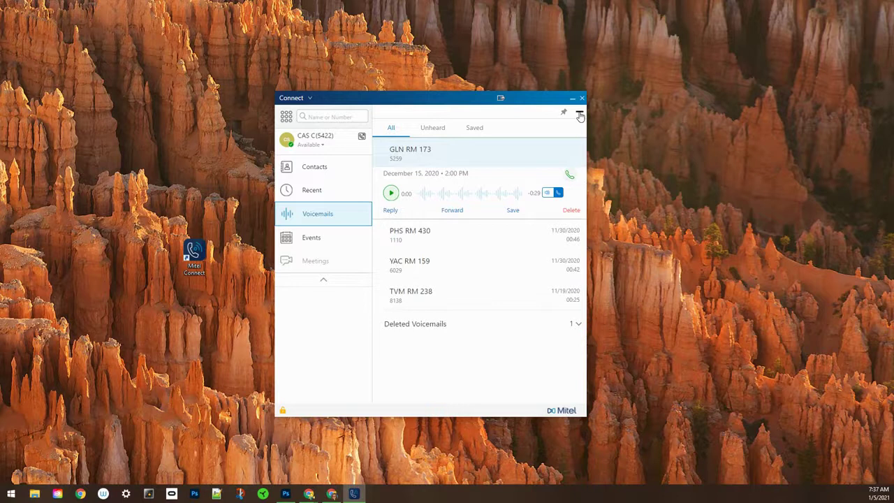
pyautogui.click(579, 114)
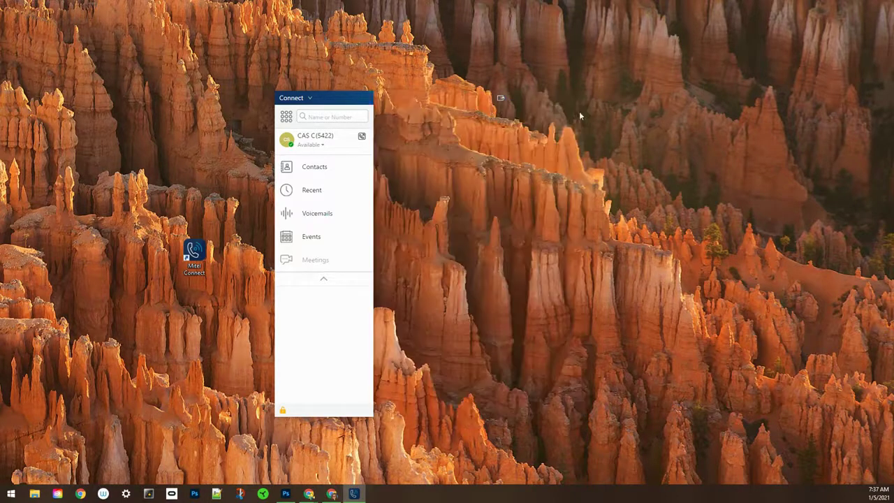
pyautogui.click(310, 97)
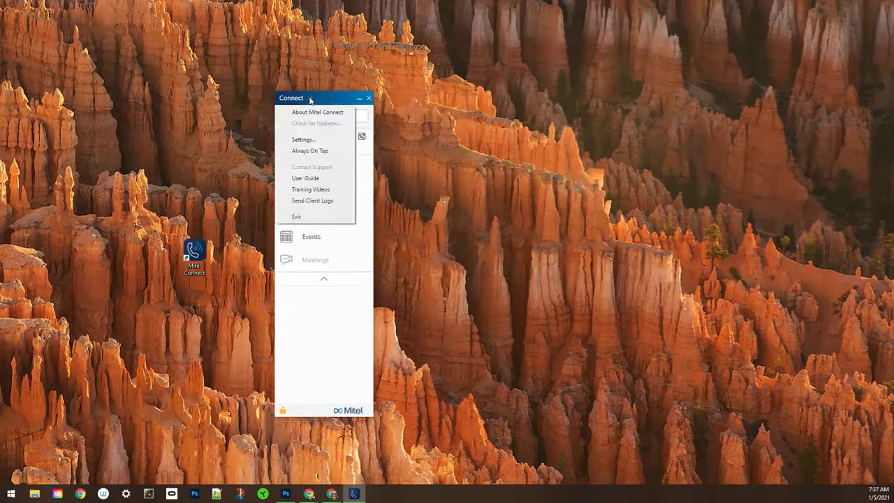
pyautogui.click(312, 139)
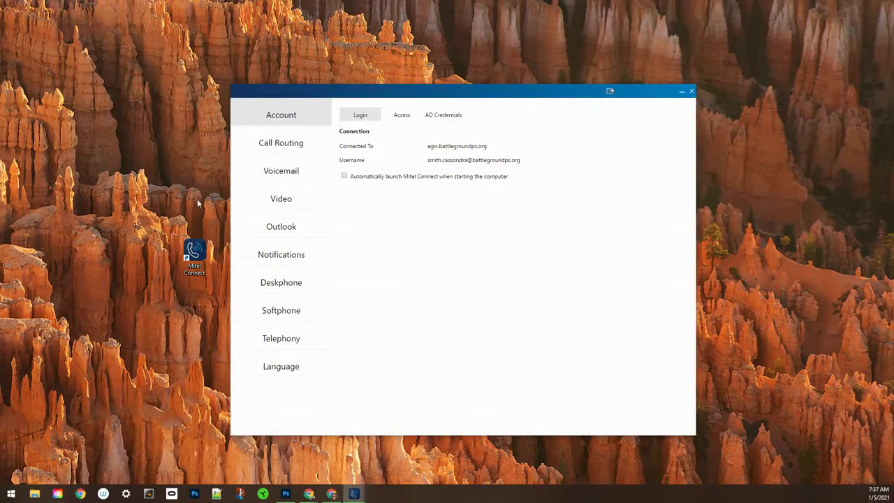
# Step: Review the Voicemail Setup tab's password and name options, then view the Call Routing rules
pyautogui.click(283, 178)
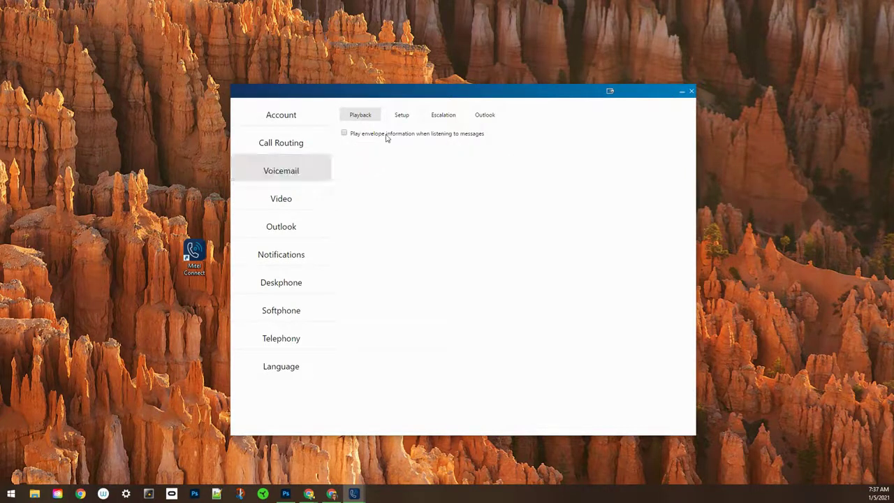
pyautogui.click(404, 122)
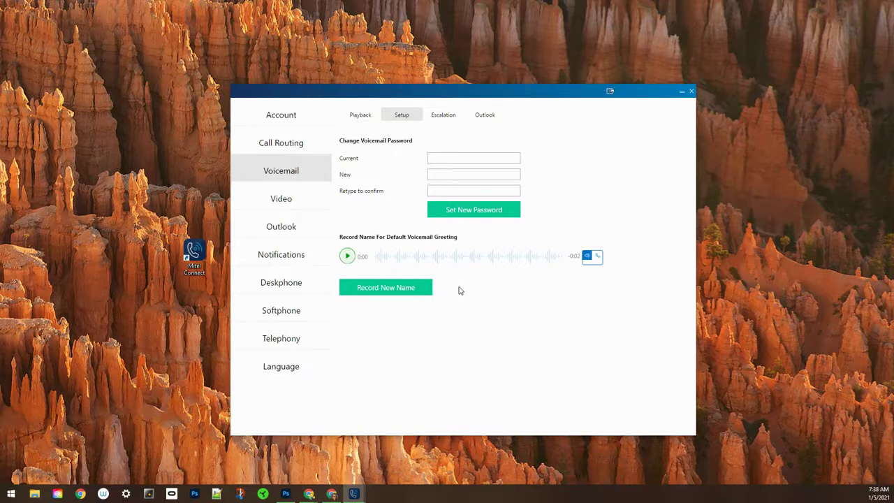
pyautogui.click(281, 145)
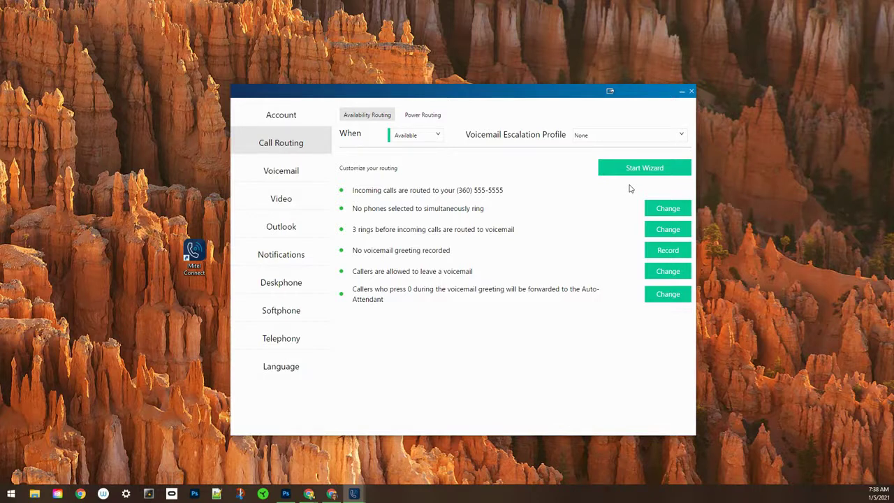
pyautogui.click(662, 251)
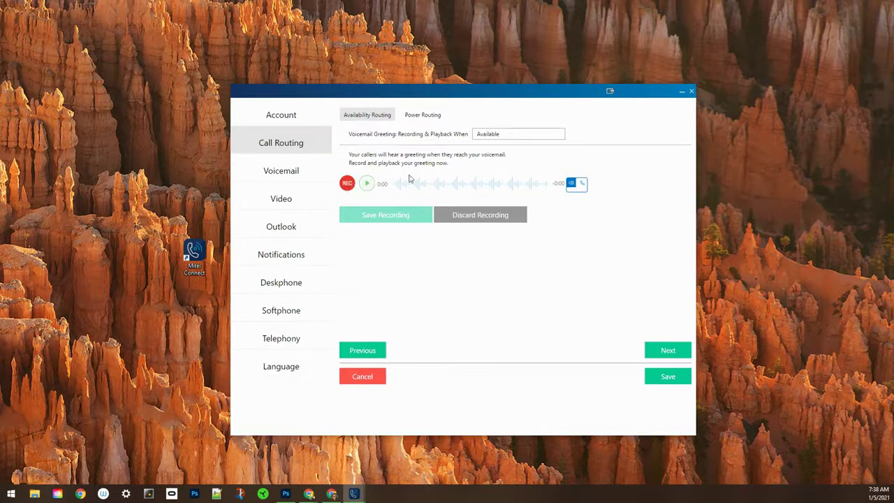
pyautogui.click(402, 218)
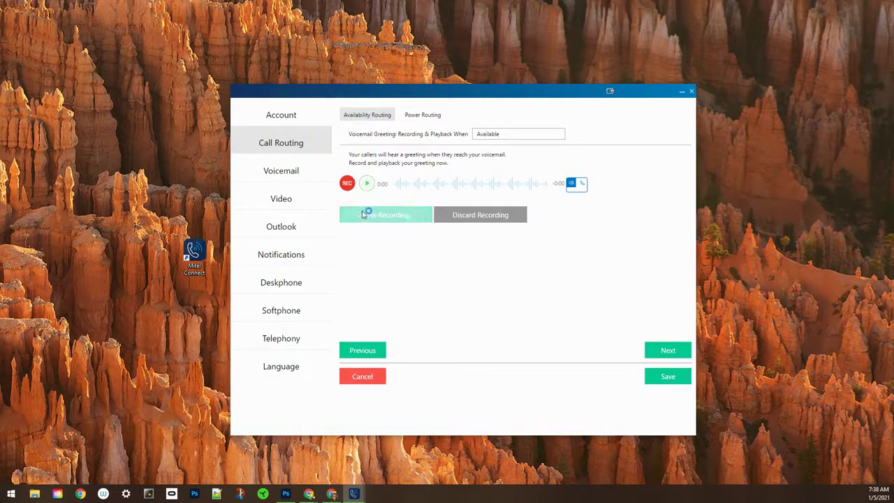
pyautogui.click(663, 378)
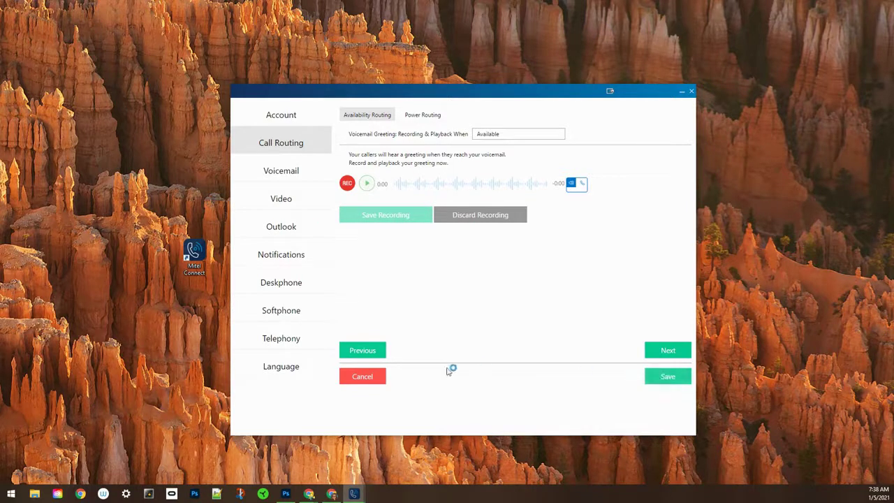
pyautogui.click(361, 378)
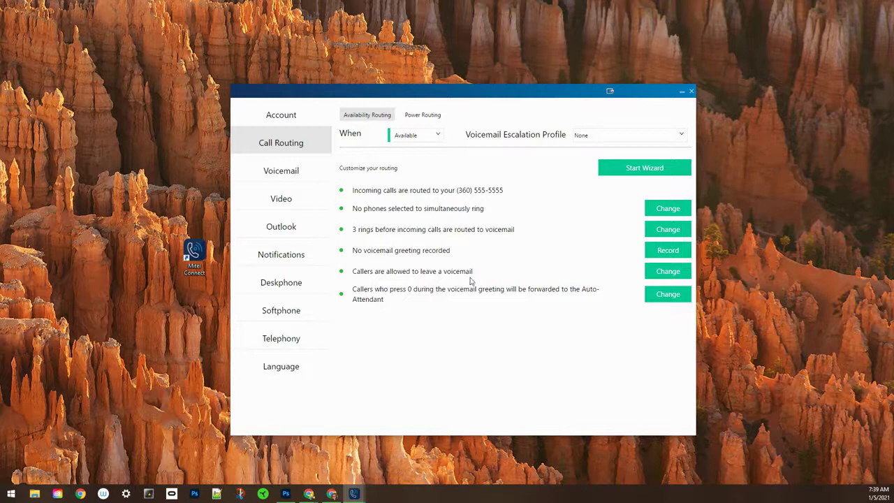
pyautogui.click(438, 137)
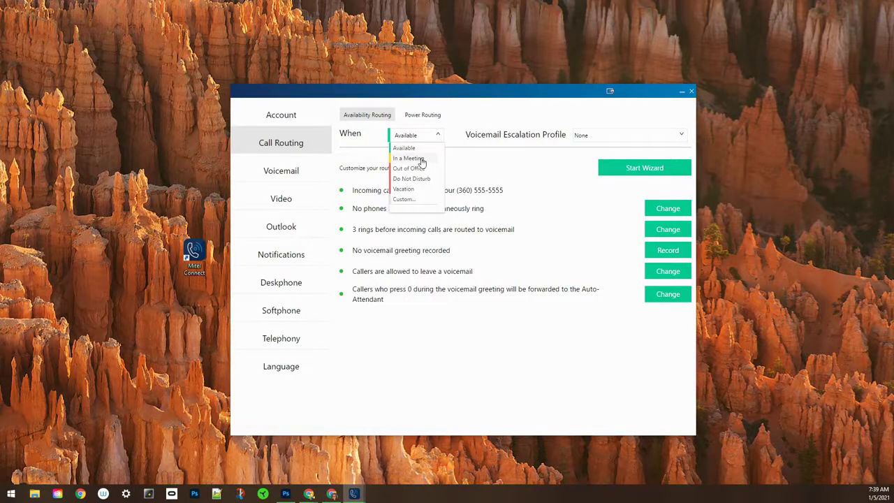
pyautogui.click(422, 160)
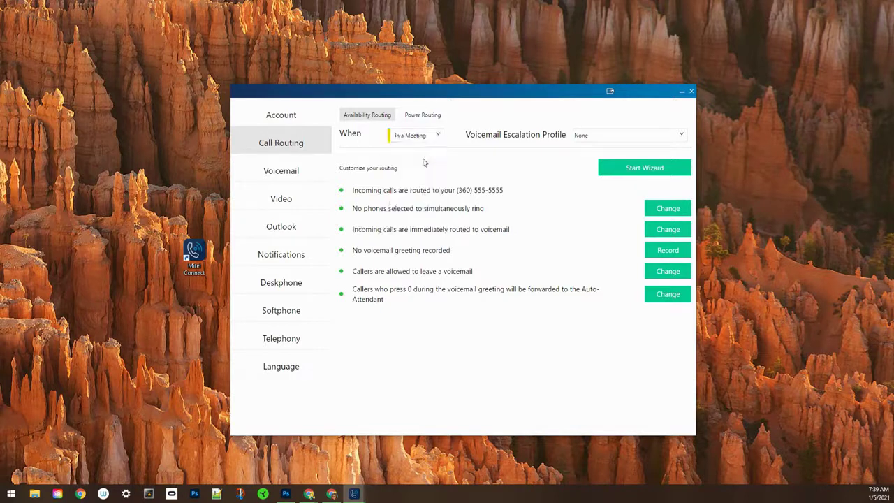
pyautogui.click(668, 253)
pyautogui.click(438, 136)
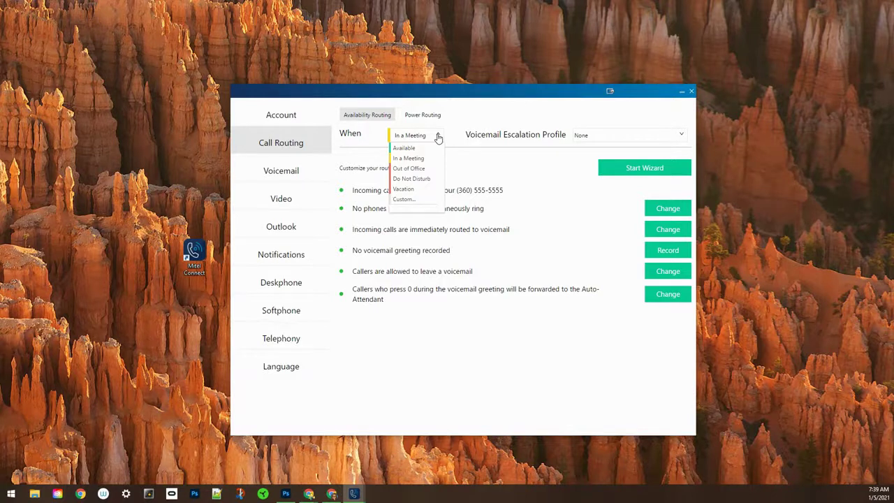
pyautogui.click(404, 189)
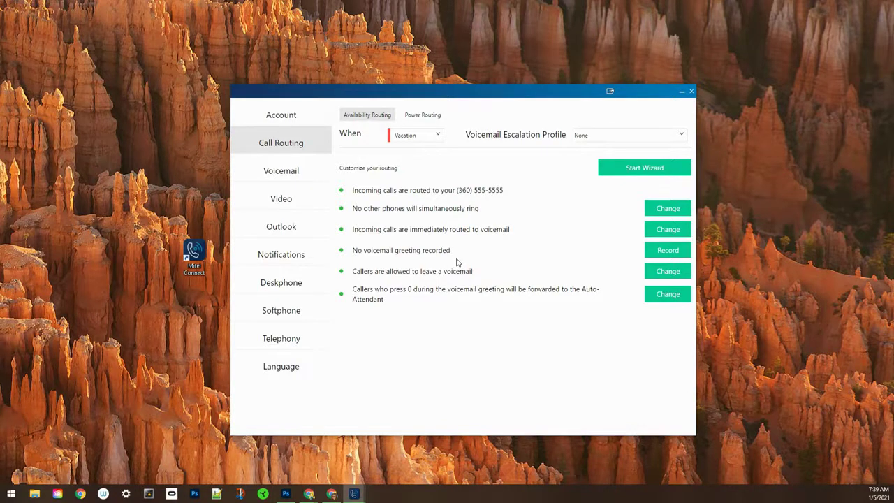
pyautogui.click(440, 136)
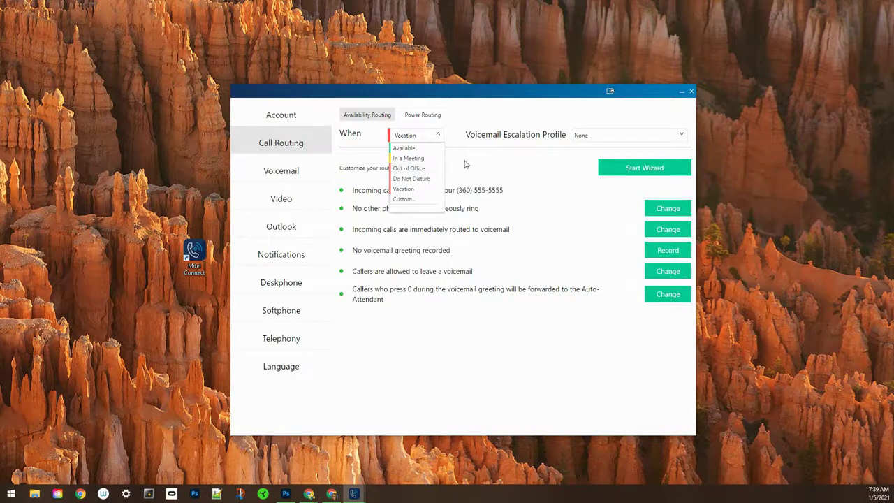
pyautogui.click(430, 181)
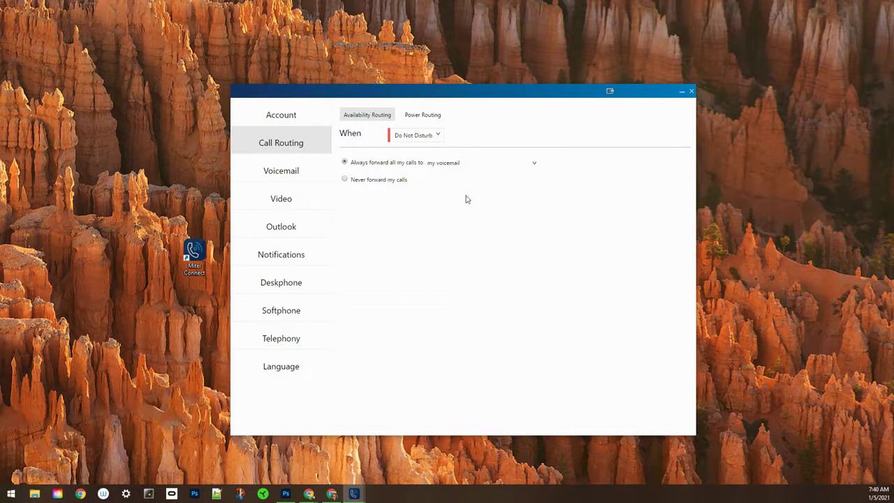
pyautogui.click(438, 135)
pyautogui.click(423, 148)
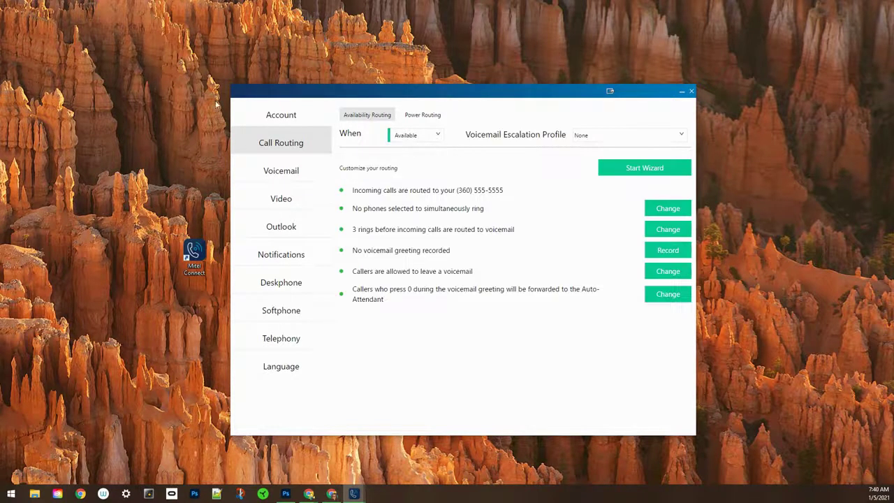
pyautogui.click(327, 348)
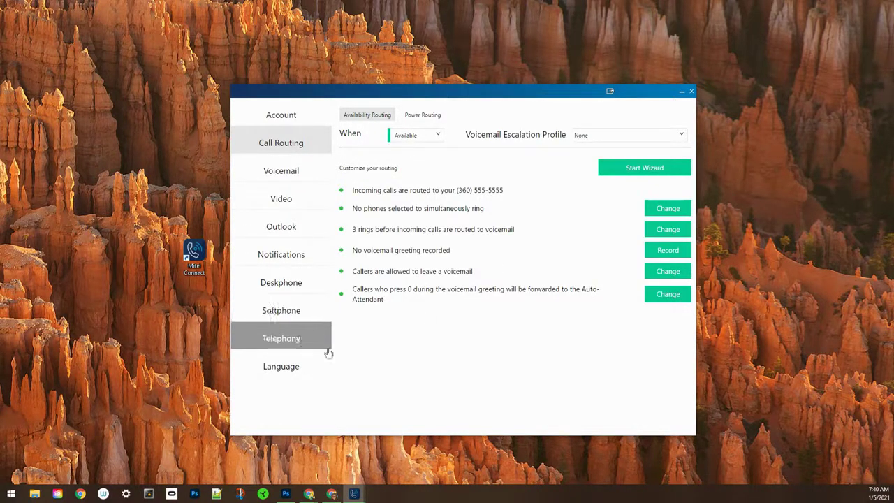